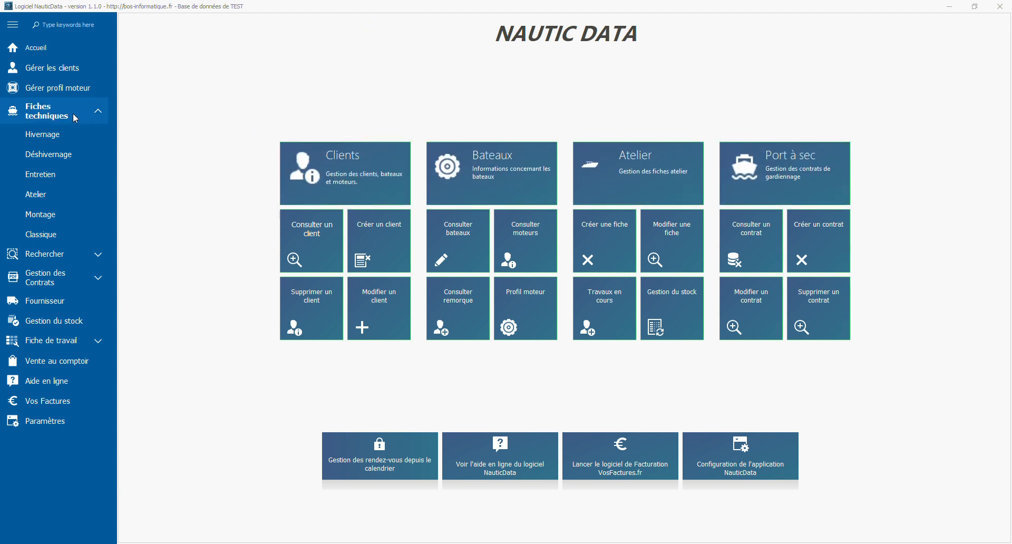
Step: Open a new Déshivernage sheet and load the client's data into it by searching for the client's name
{"action": "left_click", "coordinate": [72, 155]}
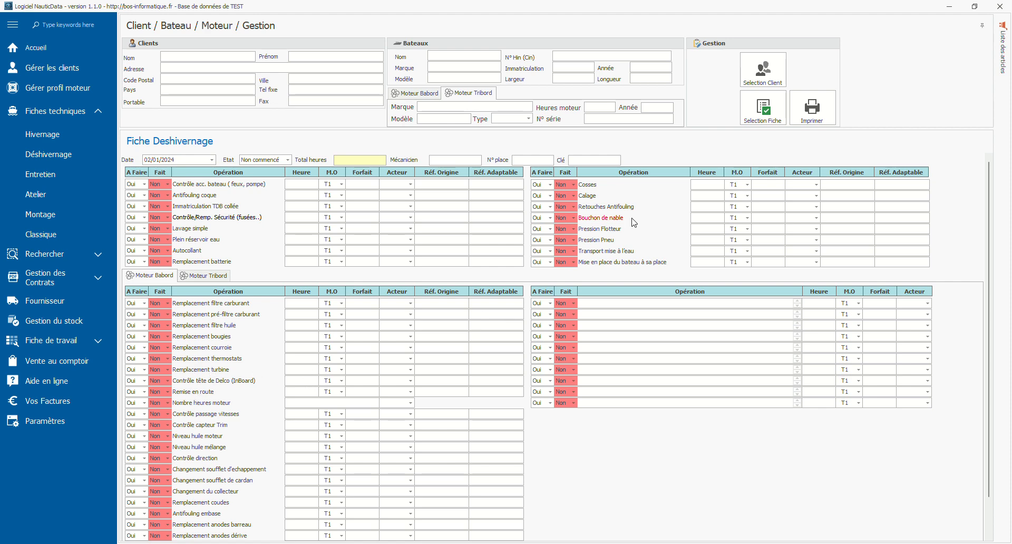
{"action": "left_click", "coordinate": [761, 81]}
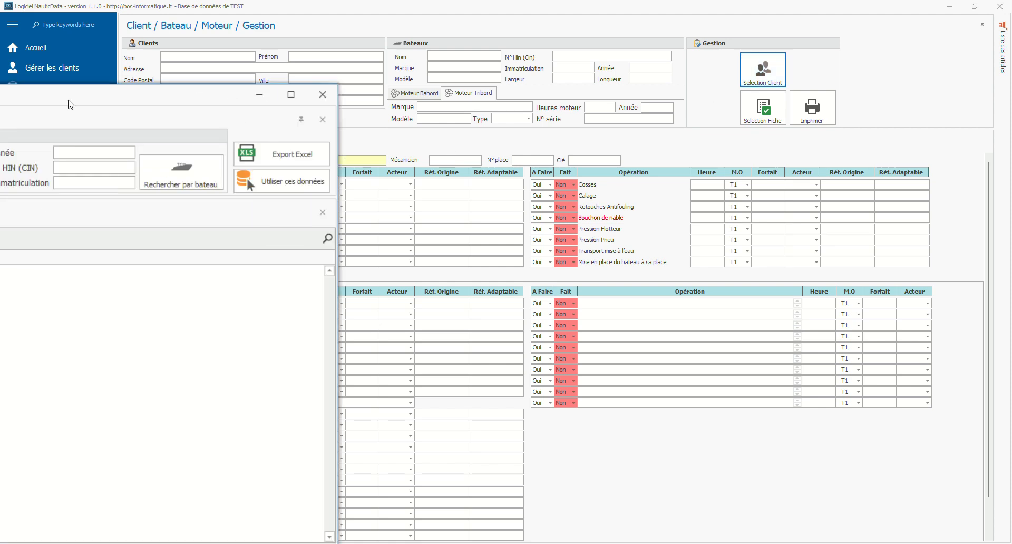
{"action": "type", "text": "ja"}
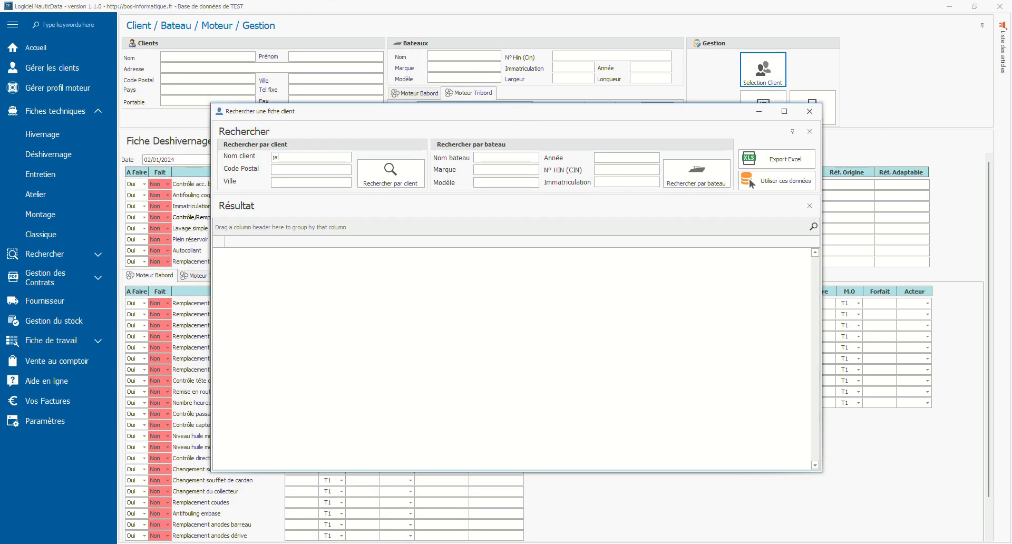
{"action": "type", "text": "cque"}
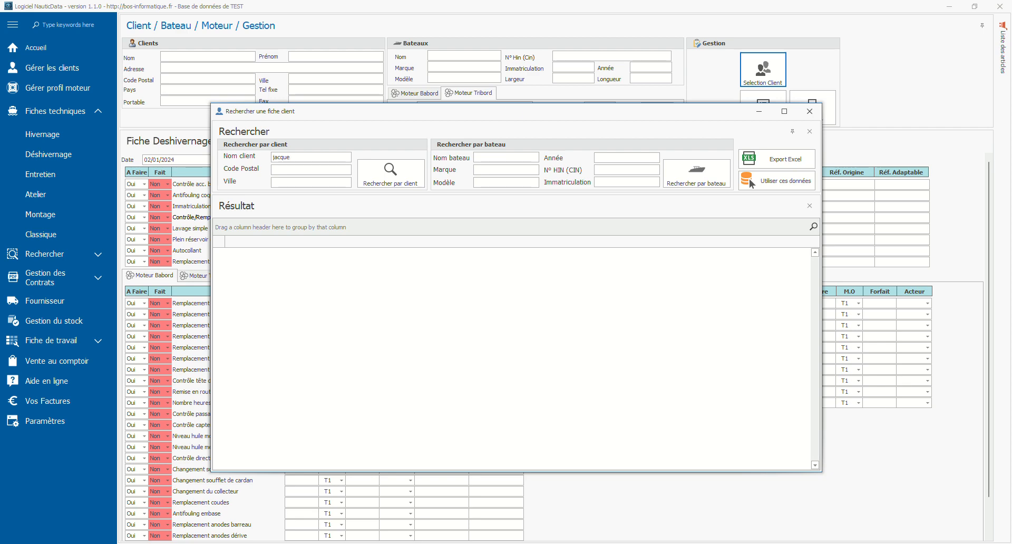
{"action": "key", "text": "Return"}
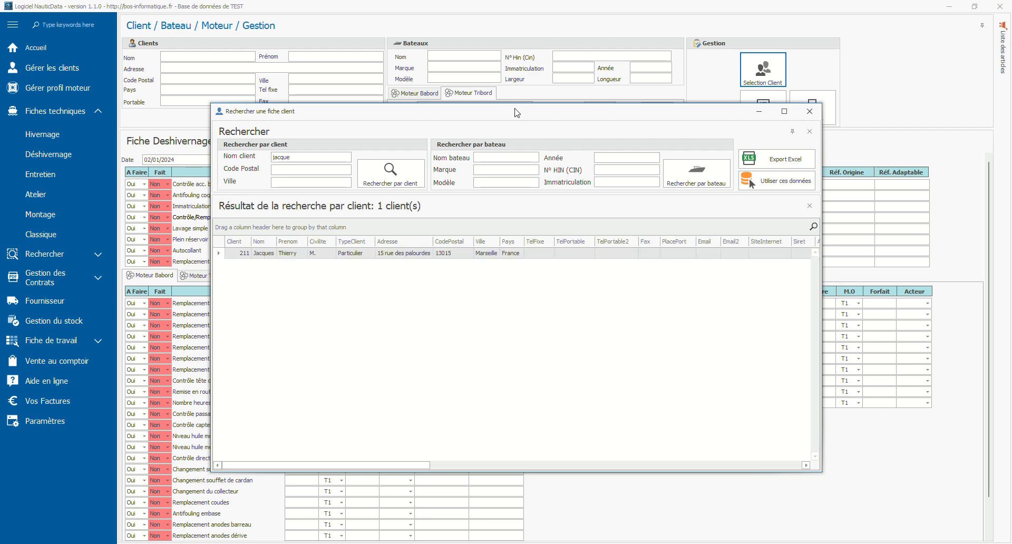
{"action": "left_click", "coordinate": [772, 182]}
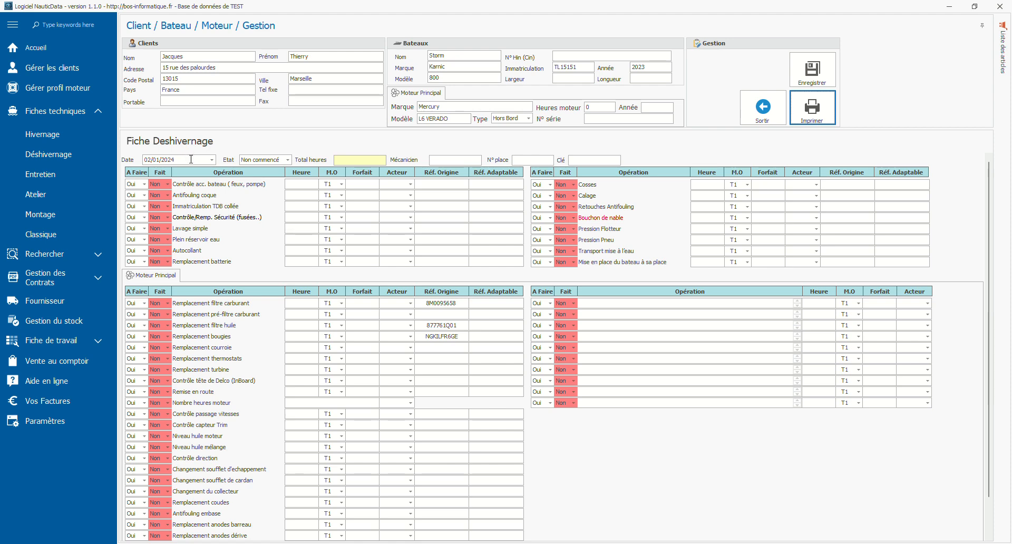
Step: Set the sheet's Etat to En cours and enter "Moi" as the Mécanicien
{"action": "left_click", "coordinate": [287, 159]}
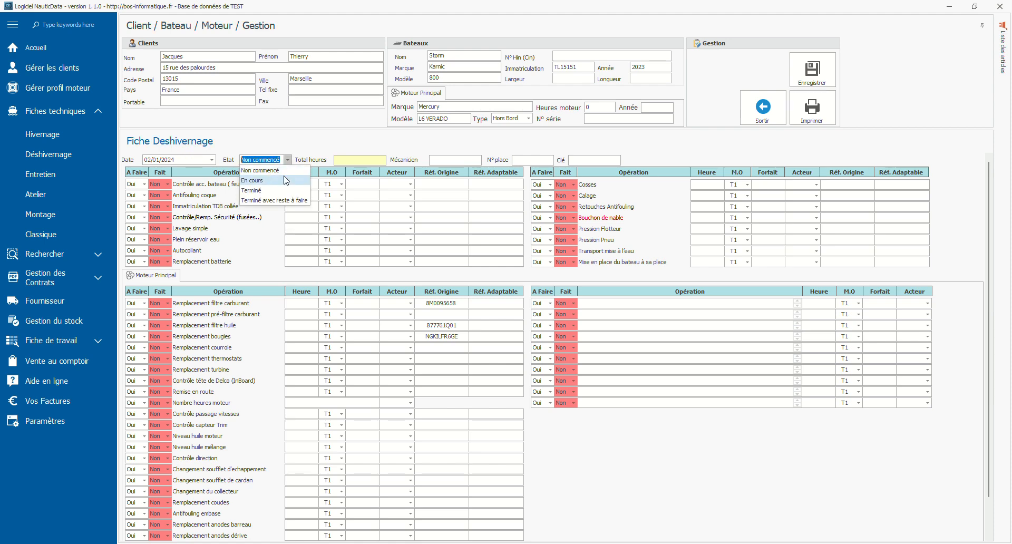
{"action": "left_click", "coordinate": [285, 181]}
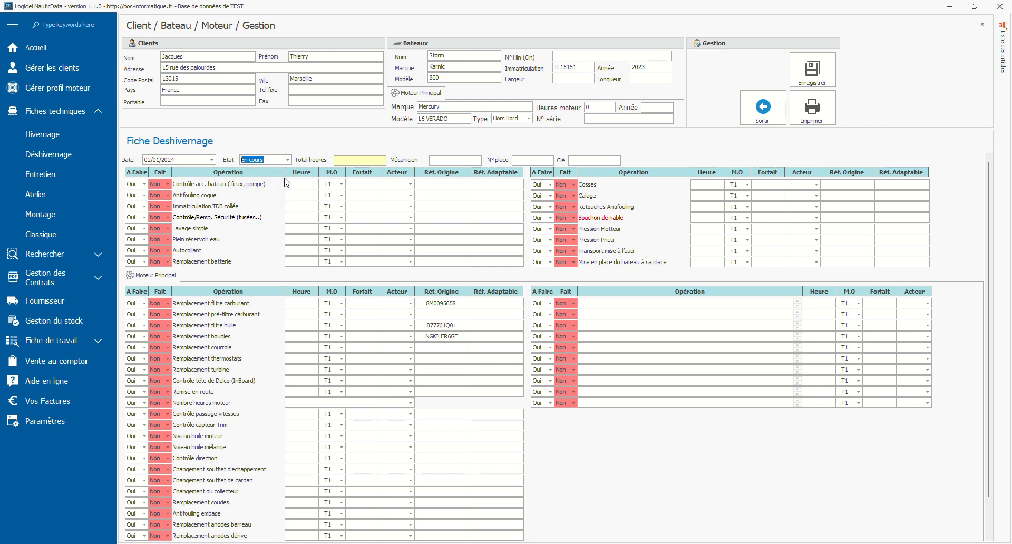
{"action": "left_click", "coordinate": [446, 160]}
Step: Mark Antifouling coque, Lavage simple, Remplacement batterie, Transport mise à l'eau, Remplacement bougies and Remplacement turbine as done (Fait: Oui)
{"action": "left_click", "coordinate": [163, 193]}
{"action": "left_click", "coordinate": [161, 205]}
{"action": "left_click", "coordinate": [168, 229]}
{"action": "left_click", "coordinate": [164, 240]}
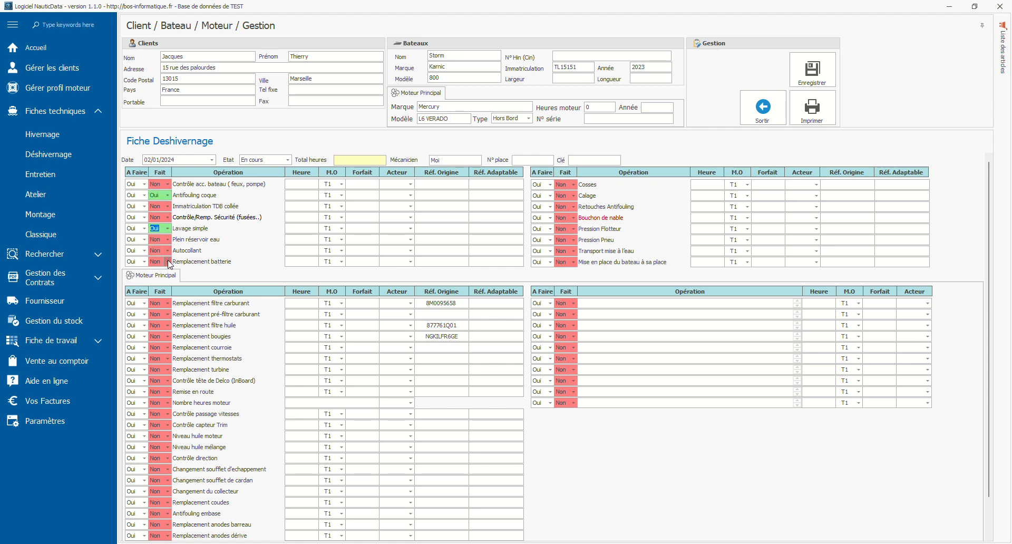
{"action": "left_click", "coordinate": [168, 262]}
{"action": "left_click", "coordinate": [154, 272]}
{"action": "left_click", "coordinate": [572, 252]}
{"action": "left_click", "coordinate": [562, 261]}
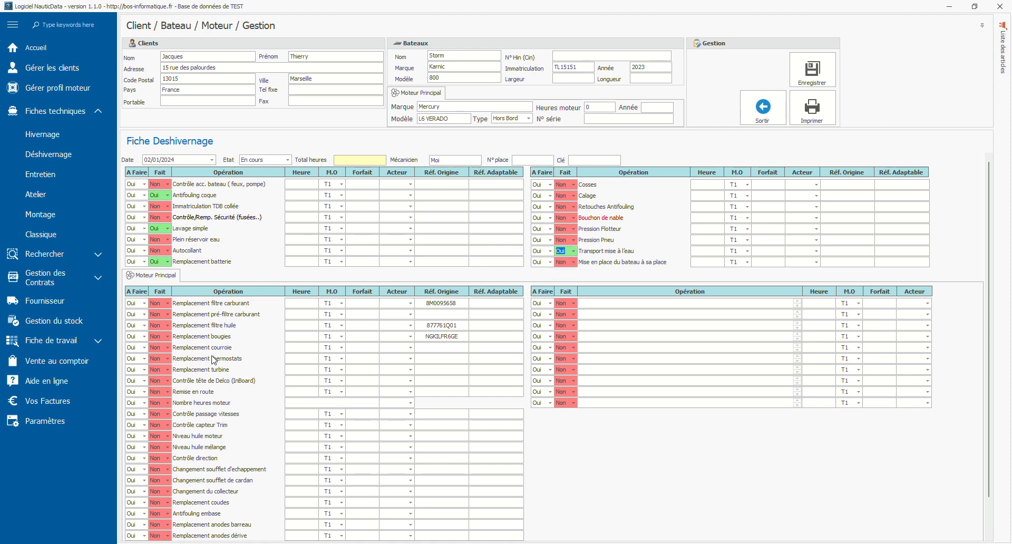
{"action": "left_click", "coordinate": [168, 336]}
{"action": "left_click", "coordinate": [170, 345]}
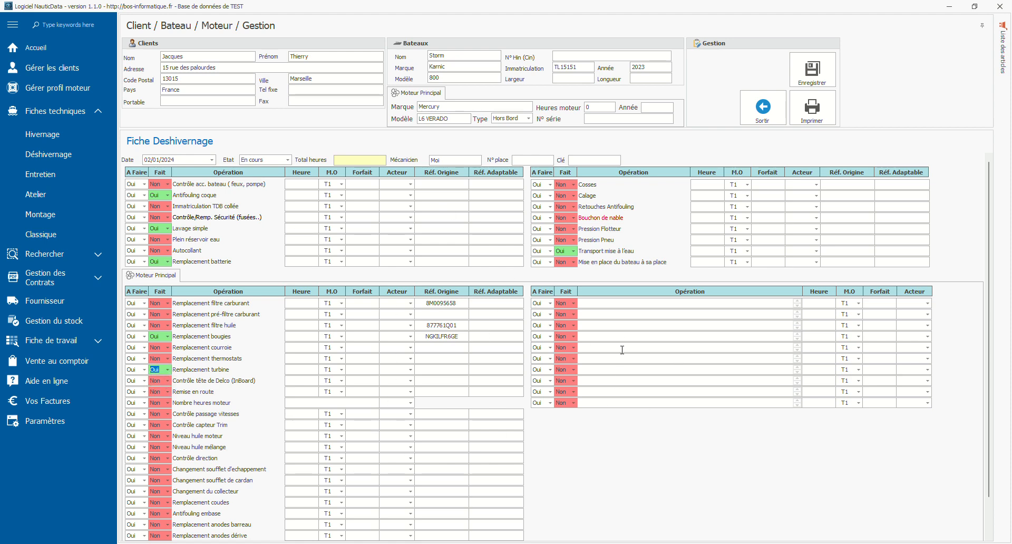
Step: Add the custom operation "Vérifier la sonde du sondeur qui ne fonctionne pas toujours" in the first free row and set its Fait to Oui
{"action": "left_click", "coordinate": [634, 302]}
{"action": "type", "text": "fonctio"}
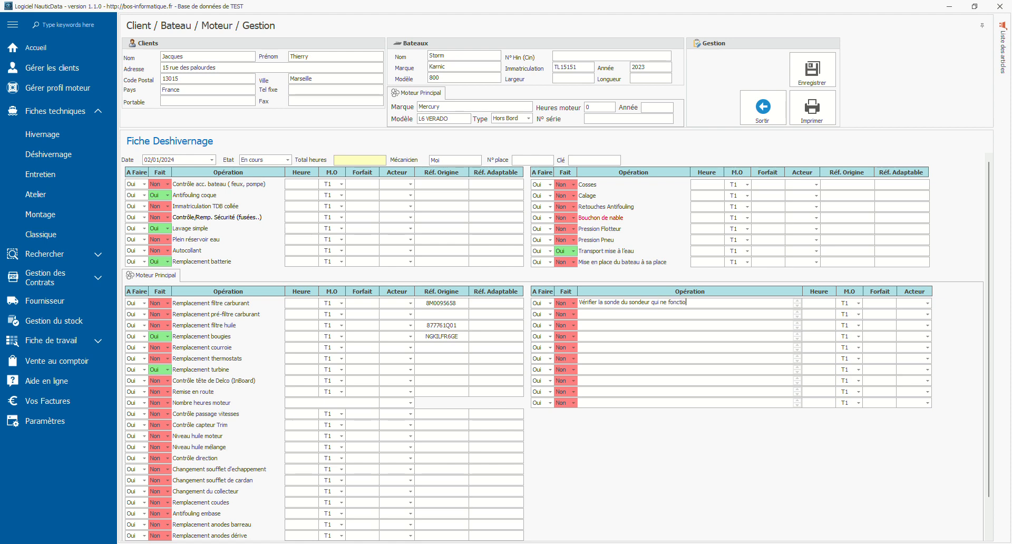
{"action": "type", "text": "nne pas toujours"}
{"action": "left_click", "coordinate": [571, 303]}
{"action": "left_click", "coordinate": [573, 304]}
{"action": "left_click", "coordinate": [564, 313]}
Step: Enter the Forfait prices for the boat operations: Antifouling coque 50, Lavage simple 40, Remplacement batterie 150, Transport mise à l'eau 50
{"action": "left_click", "coordinate": [360, 197]}
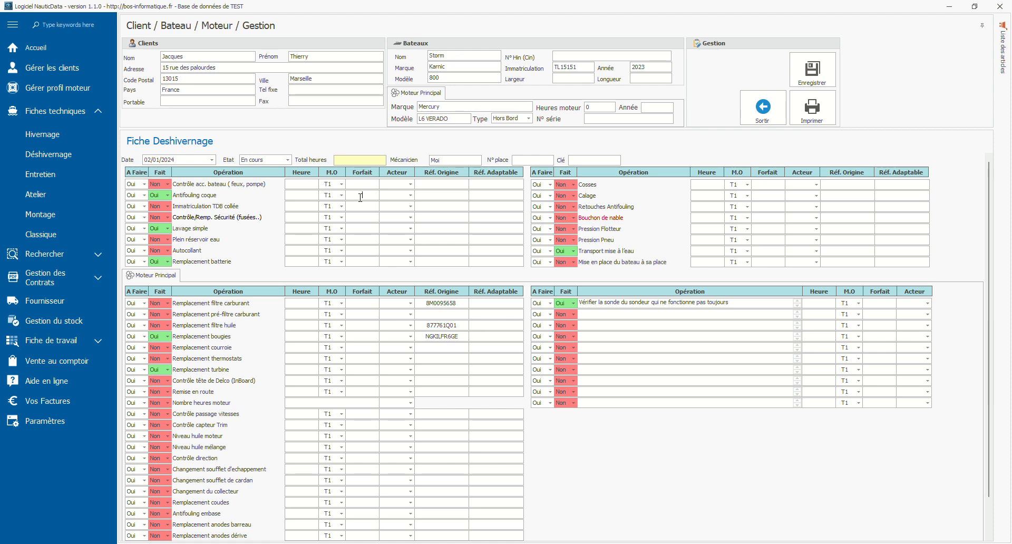
{"action": "type", "text": "50"}
{"action": "left_click", "coordinate": [361, 229]}
{"action": "type", "text": "40150"}
{"action": "left_click", "coordinate": [770, 251]}
{"action": "type", "text": "50"}
Step: Enter the Forfait prices for the engine operations, Remplacement bougies 75 and Remplacement turbine 20, and 50 for the custom sondeur check
{"action": "left_click", "coordinate": [371, 335]}
{"action": "left_click", "coordinate": [369, 371]}
{"action": "type", "text": "20"}
{"action": "left_click", "coordinate": [879, 303]}
{"action": "type", "text": "50"}
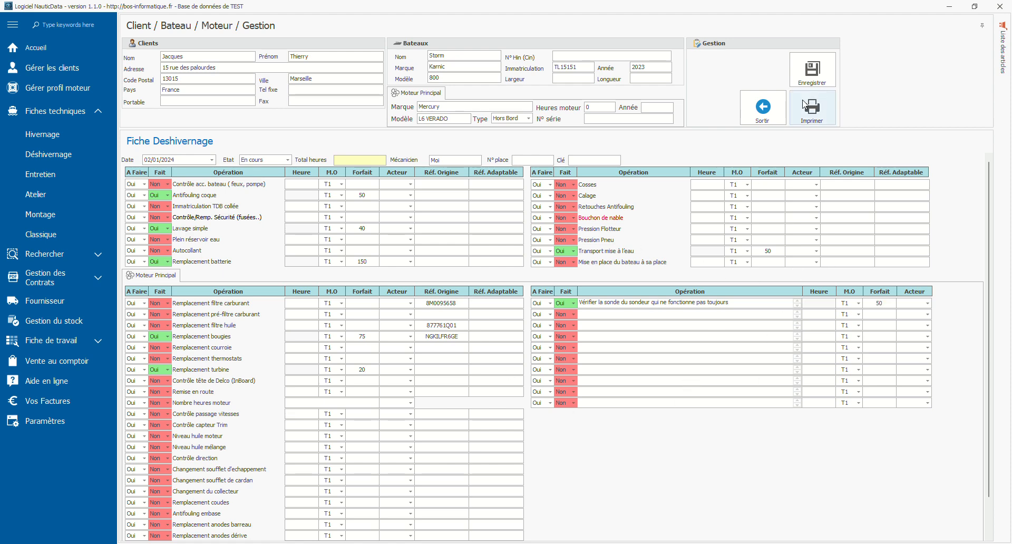
Step: Save the completed sheet as a new déshivernage record for the client
{"action": "left_click", "coordinate": [813, 83]}
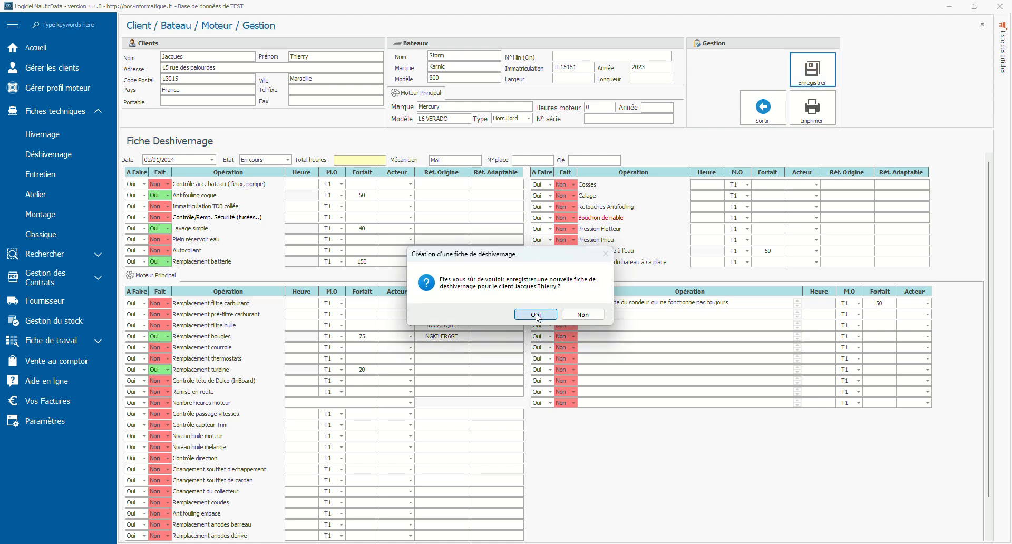
{"action": "left_click", "coordinate": [535, 313]}
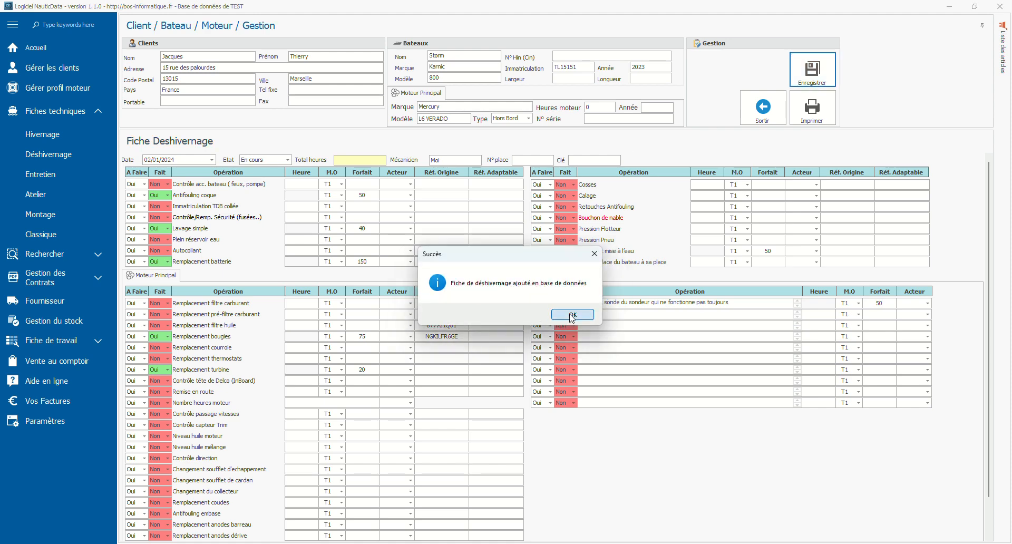
{"action": "left_click", "coordinate": [572, 315]}
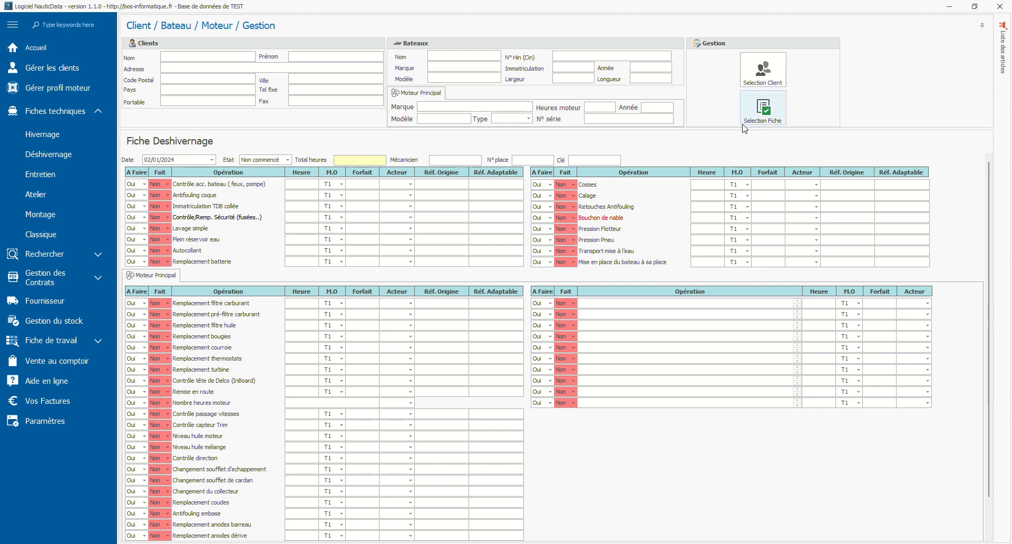
Step: Reopen the saved déshivernage sheet by searching for "jac" as the client name and create its invoice in Vos Factures
{"action": "left_click", "coordinate": [761, 123]}
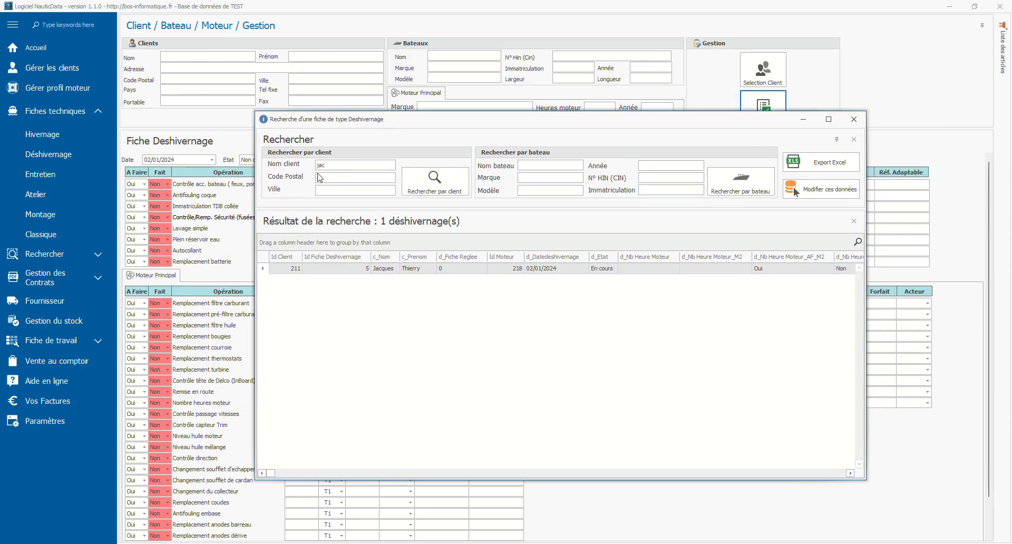
{"action": "double_click", "coordinate": [425, 269]}
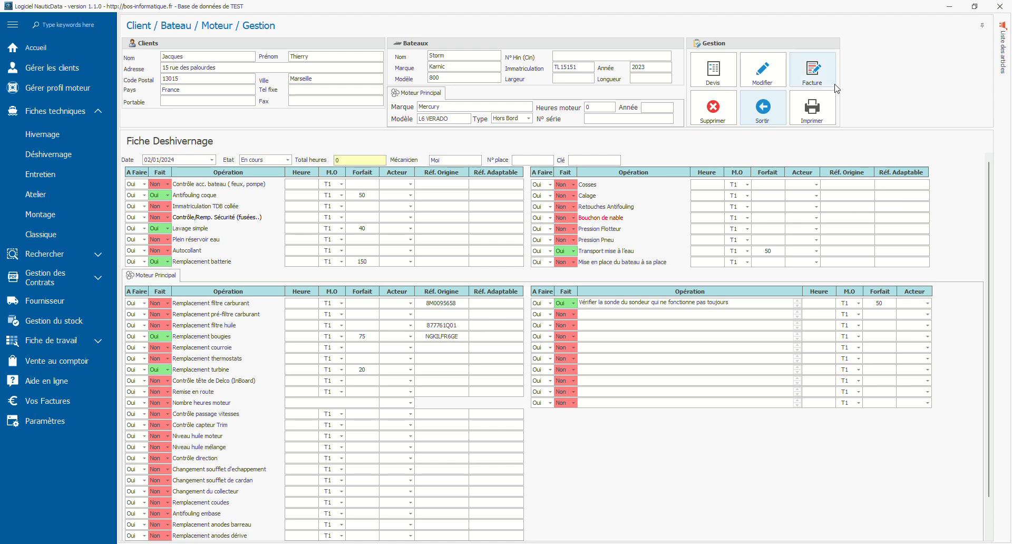
{"action": "left_click", "coordinate": [801, 83]}
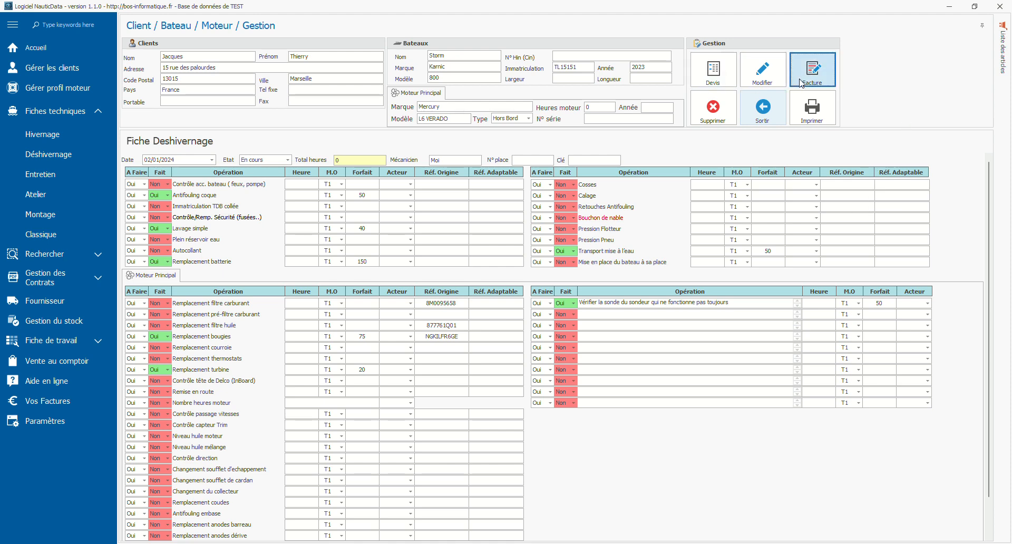
{"action": "left_click", "coordinate": [572, 315]}
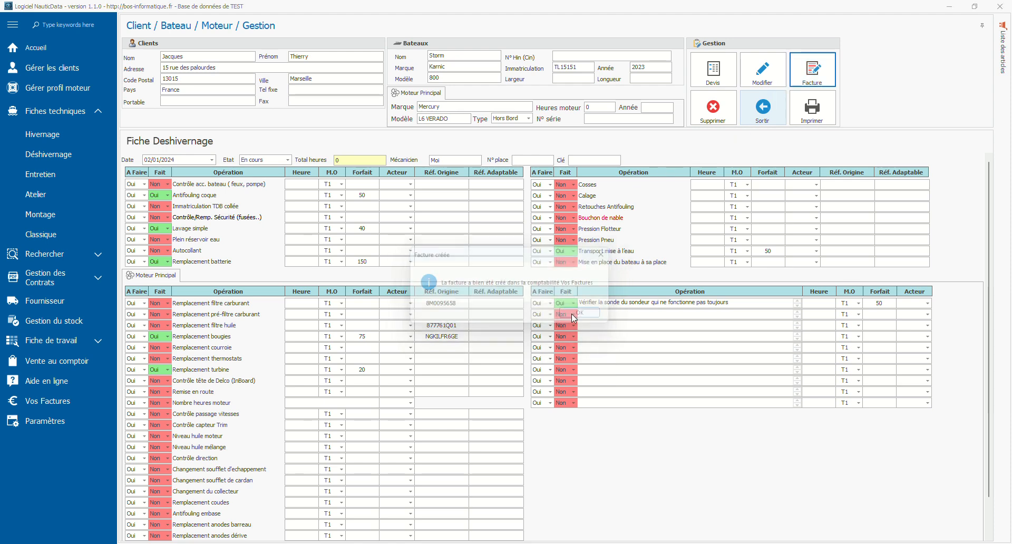
{"action": "left_click", "coordinate": [500, 315]}
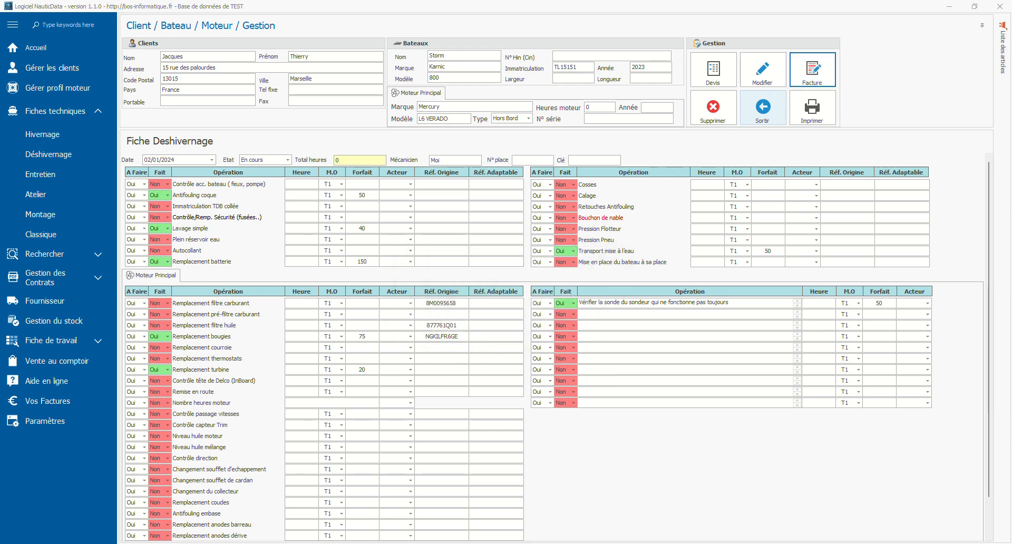